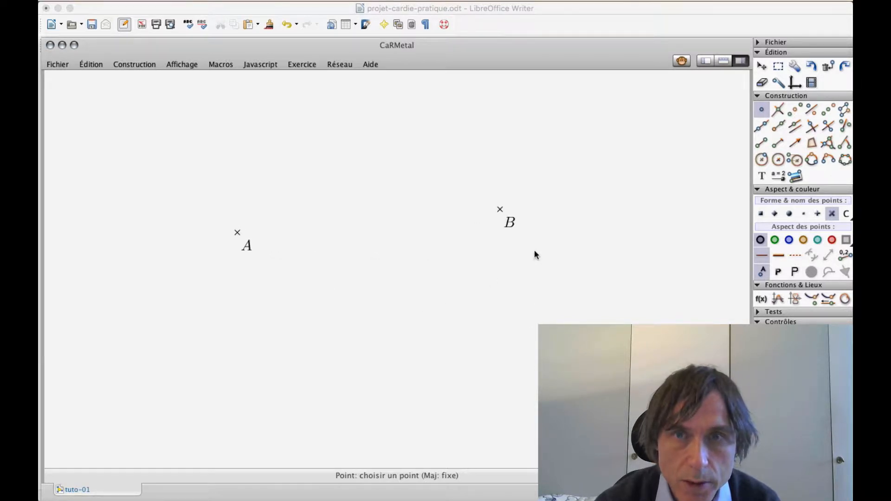
- Move points A and B closer together so that they lie roughly level with each other
{"action": "left_click", "coordinate": [766, 68]}
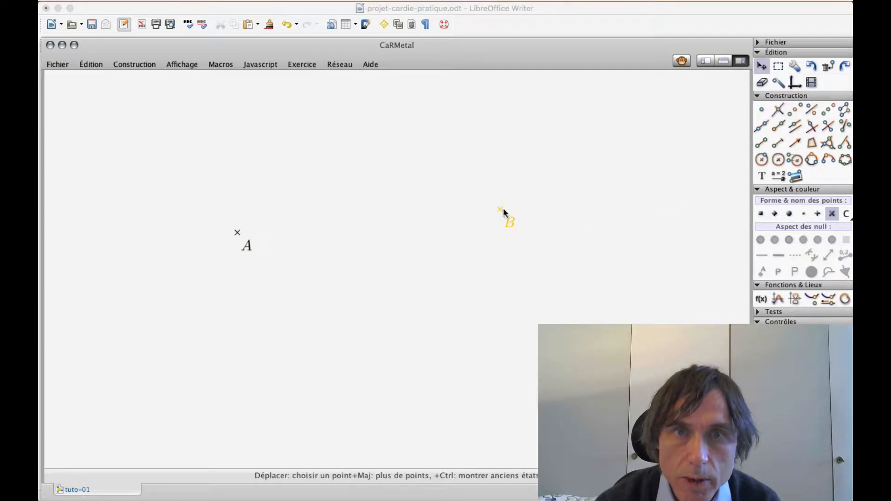
{"action": "left_click_drag", "start_coordinate": [504, 212], "coordinate": [480, 264]}
{"action": "mouse_move", "coordinate": [241, 240]}
{"action": "left_mouse_down"}
{"action": "mouse_move", "coordinate": [310, 210]}
{"action": "mouse_move", "coordinate": [328, 228]}
{"action": "mouse_move", "coordinate": [298, 223]}
{"action": "mouse_move", "coordinate": [226, 234]}
{"action": "left_mouse_up"}
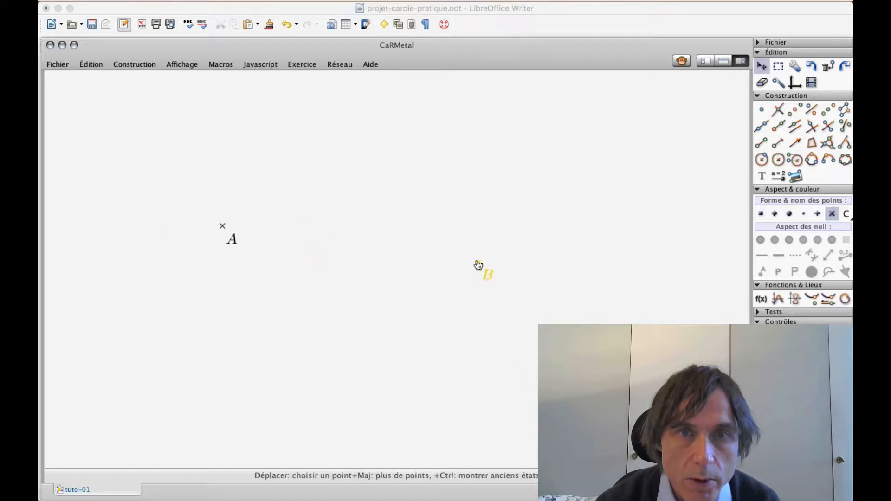
{"action": "left_click_drag", "start_coordinate": [478, 264], "coordinate": [433, 236]}
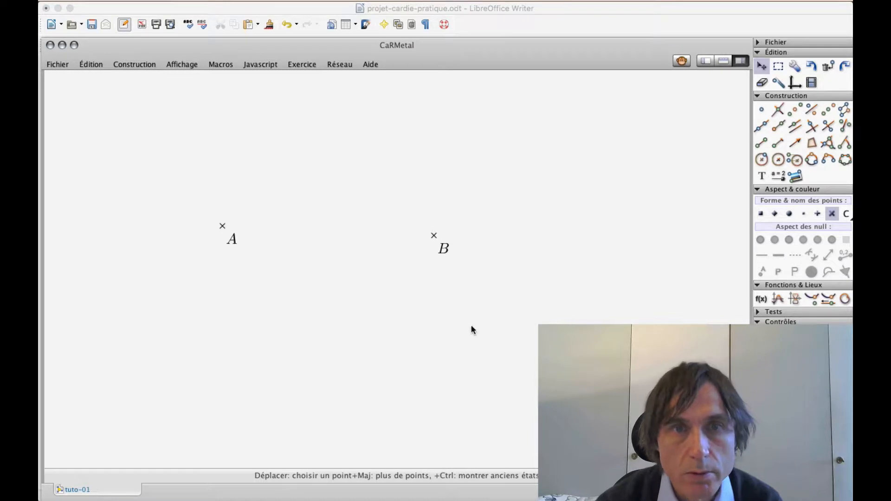
{"action": "left_click_drag", "start_coordinate": [222, 226], "coordinate": [222, 232]}
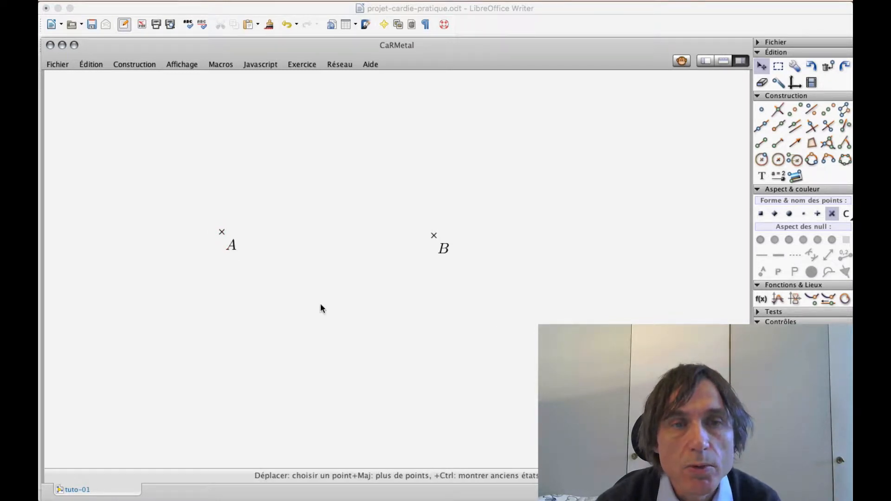
- Construct the midpoint of points A and B
{"action": "left_click", "coordinate": [794, 109]}
{"action": "left_click", "coordinate": [223, 233]}
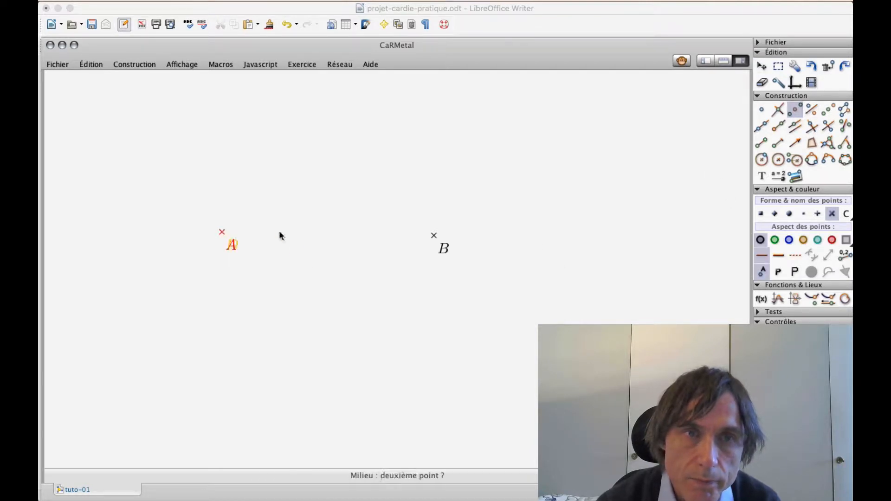
{"action": "left_click", "coordinate": [435, 238]}
- Move points A and B farther apart to test the midpoint, and undo the midpoint construction
{"action": "left_click_drag", "start_coordinate": [559, 240], "coordinate": [585, 235]}
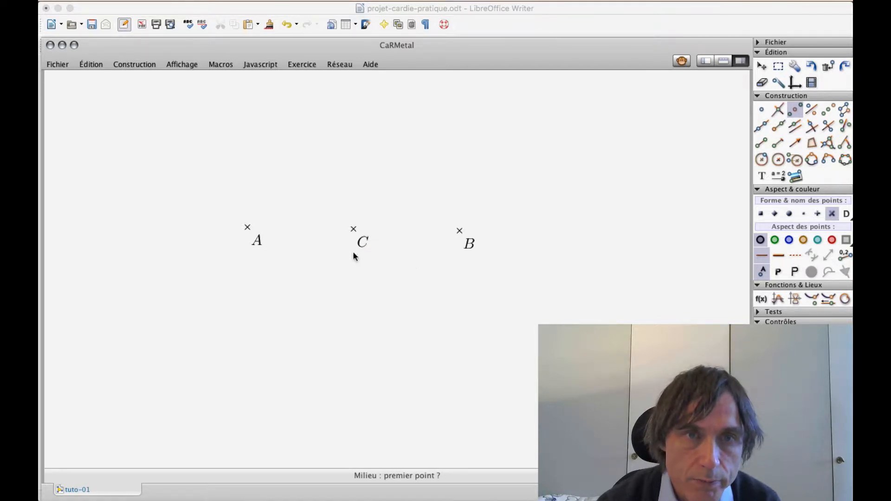
{"action": "left_click_drag", "start_coordinate": [247, 227], "coordinate": [204, 231]}
{"action": "left_click_drag", "start_coordinate": [459, 231], "coordinate": [480, 227]}
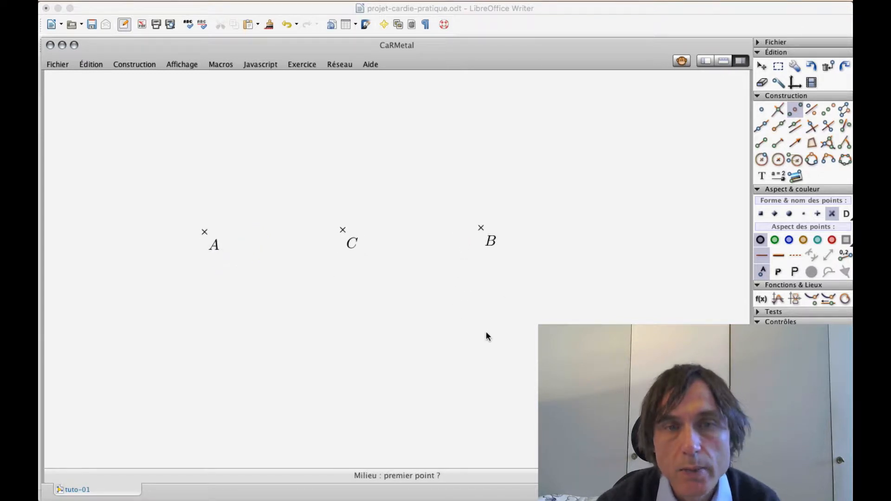
{"action": "left_click", "coordinate": [811, 66]}
- Draw the segment joining points A and B
{"action": "scroll", "coordinate": [627, 209], "scroll_direction": "down", "scroll_amount": 10}
{"action": "scroll", "coordinate": [594, 215], "scroll_direction": "up", "scroll_amount": 6}
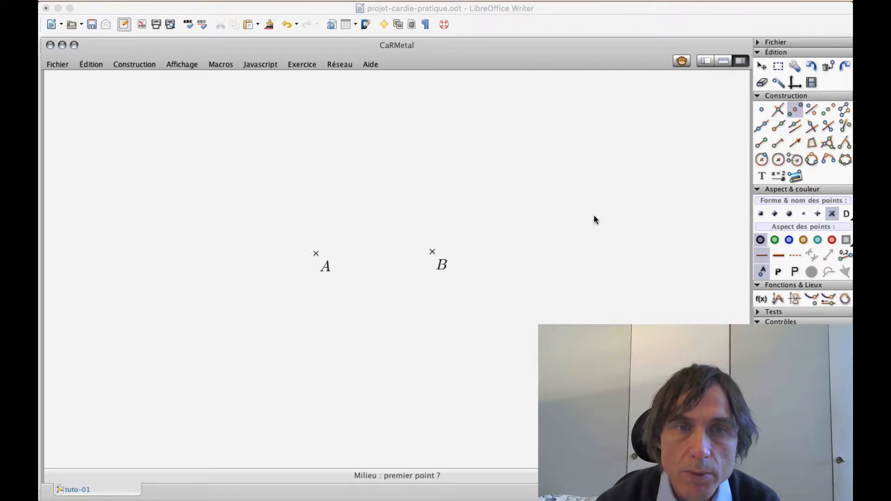
{"action": "left_click_drag", "start_coordinate": [591, 216], "coordinate": [588, 256]}
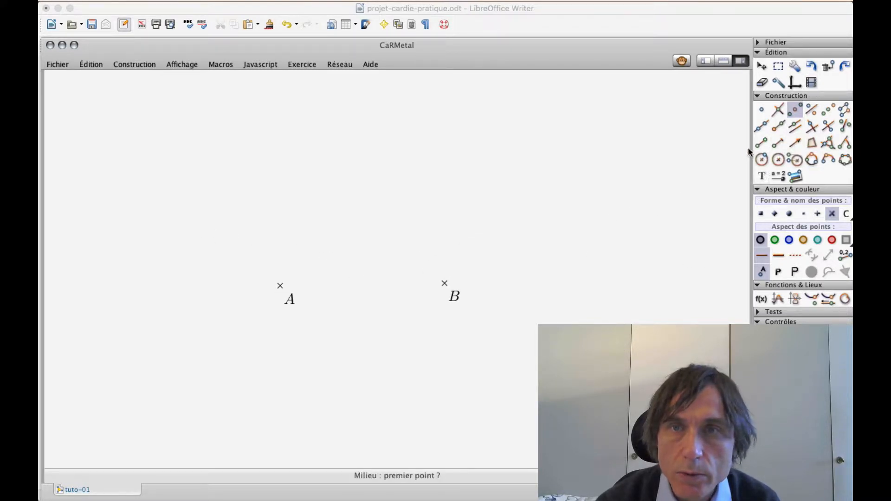
{"action": "left_click", "coordinate": [763, 143]}
{"action": "left_click", "coordinate": [281, 287]}
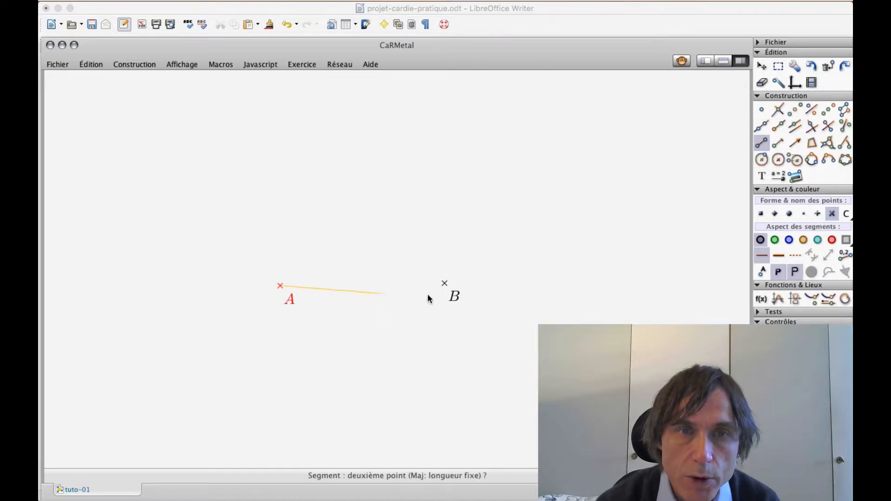
{"action": "left_click", "coordinate": [444, 288]}
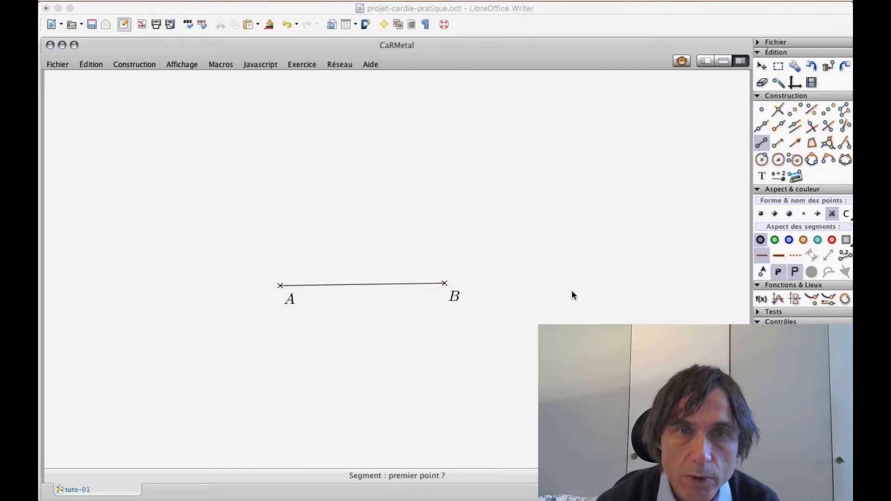
- Draw the circles centred on B through A and on A through B, and mark their upper intersection with a point
{"action": "left_click", "coordinate": [761, 159]}
{"action": "left_click", "coordinate": [445, 288]}
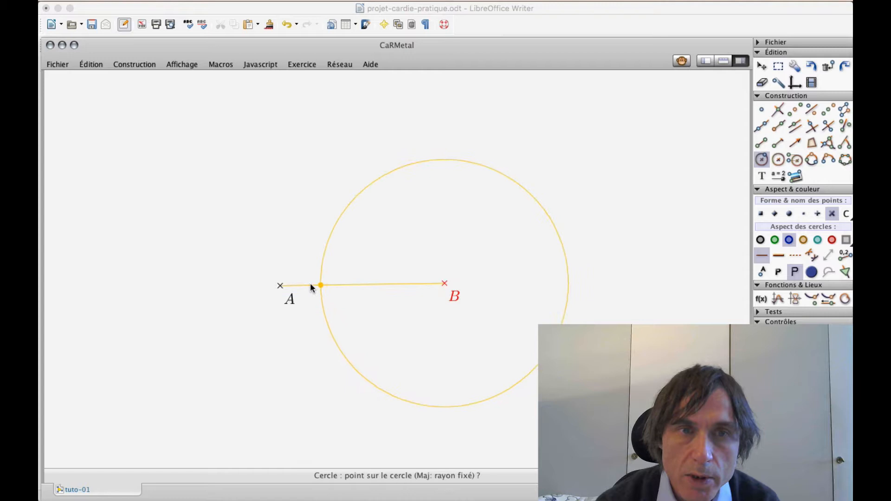
{"action": "left_click", "coordinate": [282, 286]}
{"action": "left_click", "coordinate": [280, 287]}
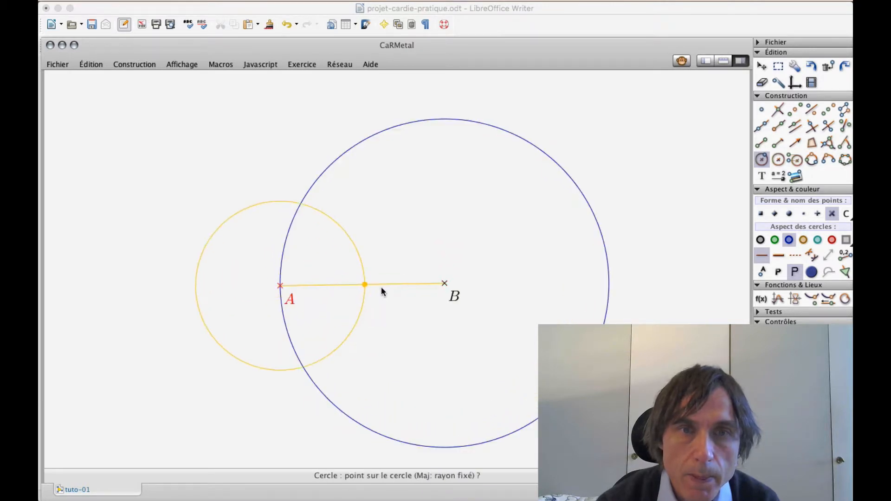
{"action": "left_click", "coordinate": [445, 286]}
{"action": "left_click", "coordinate": [761, 109]}
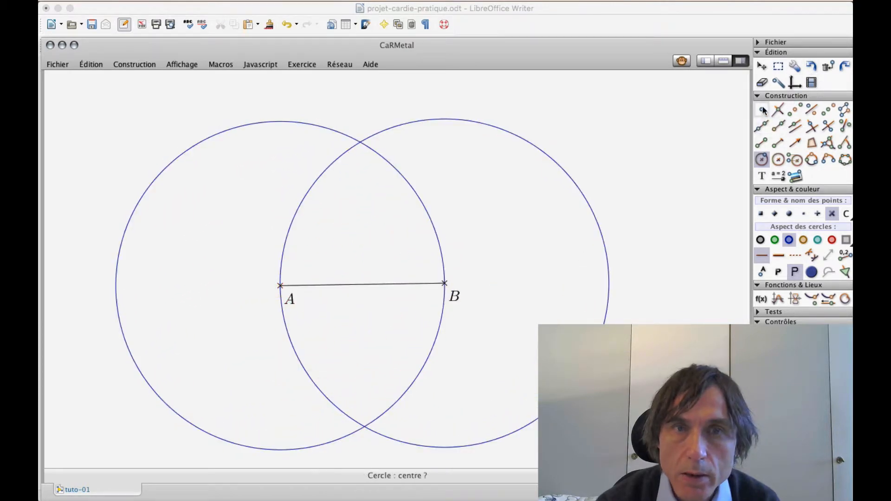
{"action": "left_click", "coordinate": [360, 141]}
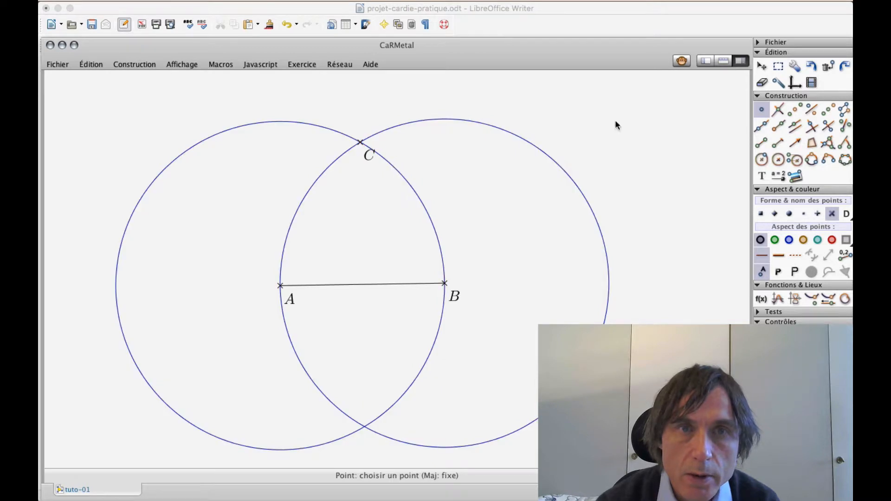
- Hide both construction circles
{"action": "left_click", "coordinate": [762, 82]}
{"action": "left_click", "coordinate": [548, 152]}
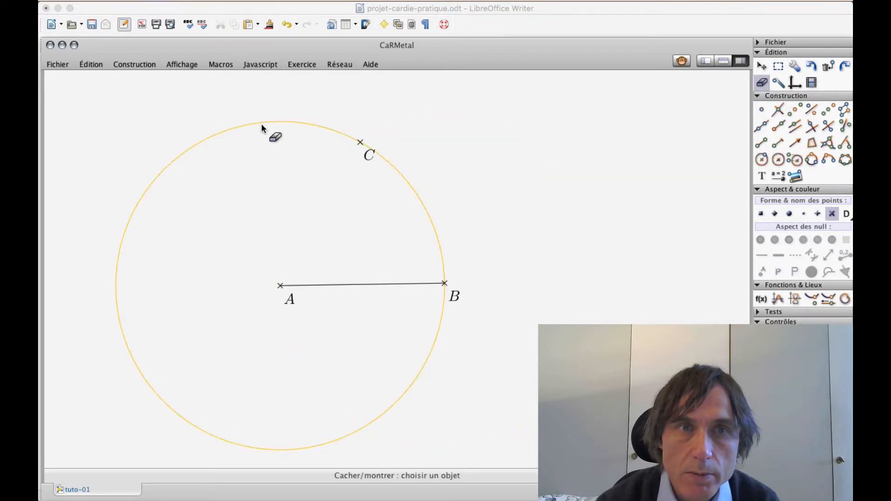
{"action": "left_click", "coordinate": [262, 128]}
{"action": "left_click", "coordinate": [761, 66]}
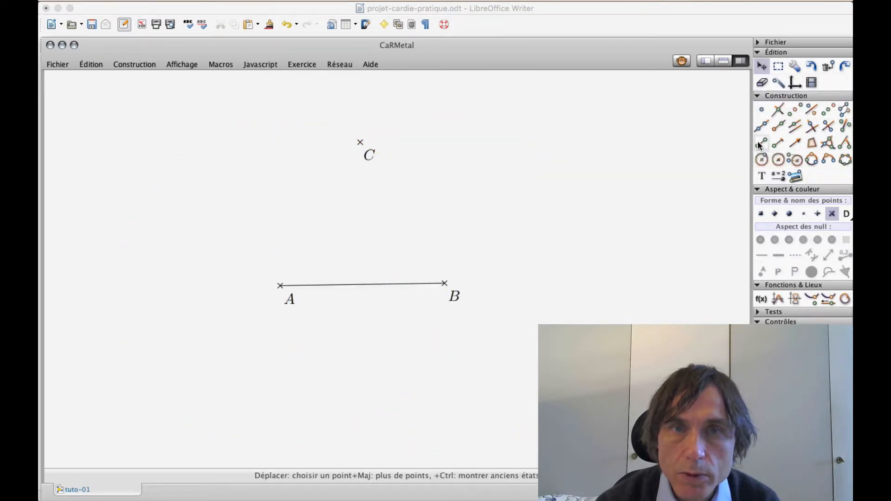
- Complete the equilateral triangle with segments AC and CB, and reposition the label C above its vertex
{"action": "left_click", "coordinate": [761, 143]}
{"action": "left_click", "coordinate": [280, 286]}
{"action": "left_click", "coordinate": [359, 143]}
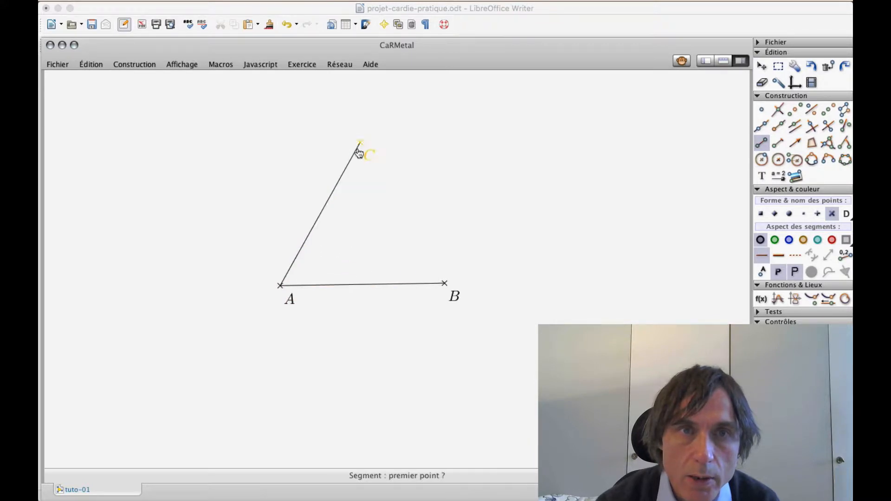
{"action": "left_click", "coordinate": [359, 144]}
{"action": "left_click", "coordinate": [444, 283]}
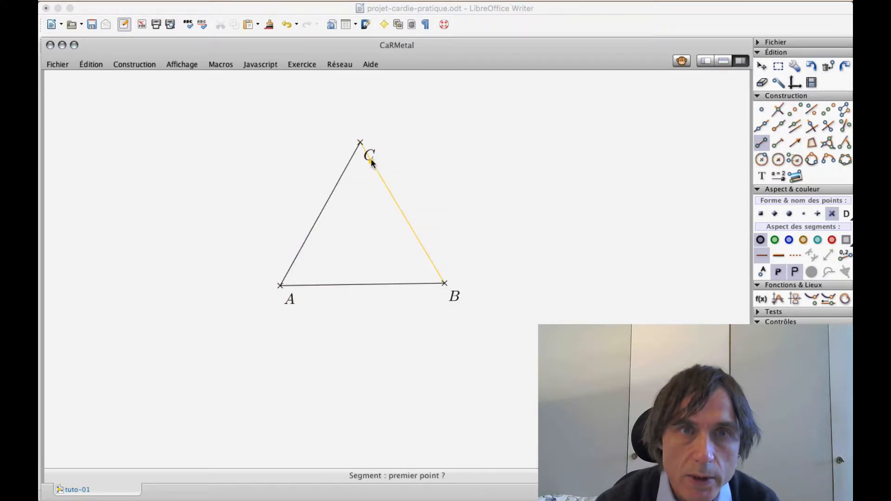
{"action": "left_click_drag", "start_coordinate": [376, 151], "coordinate": [379, 127]}
- Shake the construction to test the equilateral triangle built with the circles
{"action": "left_click_drag", "start_coordinate": [496, 219], "coordinate": [488, 242]}
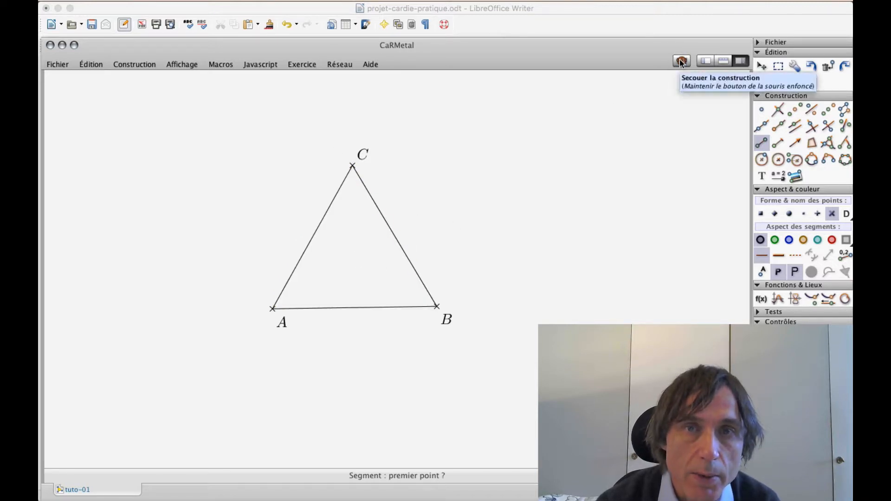
{"action": "left_click_drag", "start_coordinate": [681, 62], "coordinate": [681, 62]}
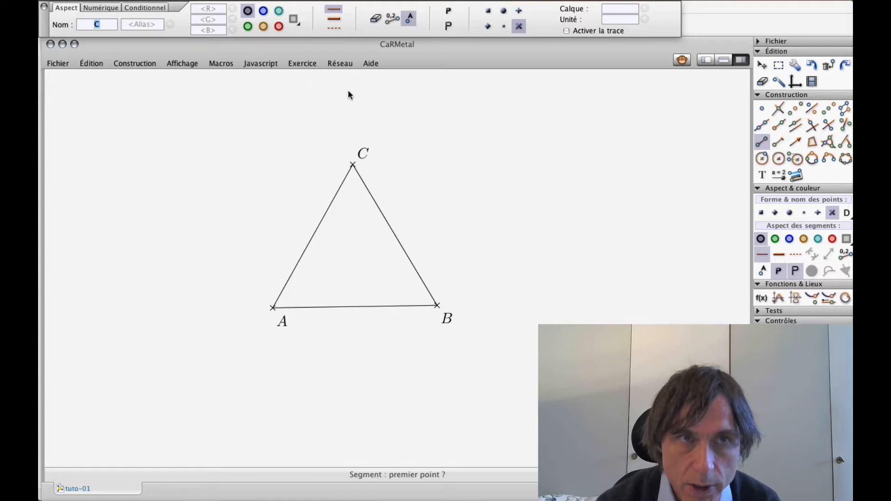
- Delete point C together with the two segments that depend on it
{"action": "left_click", "coordinate": [827, 65]}
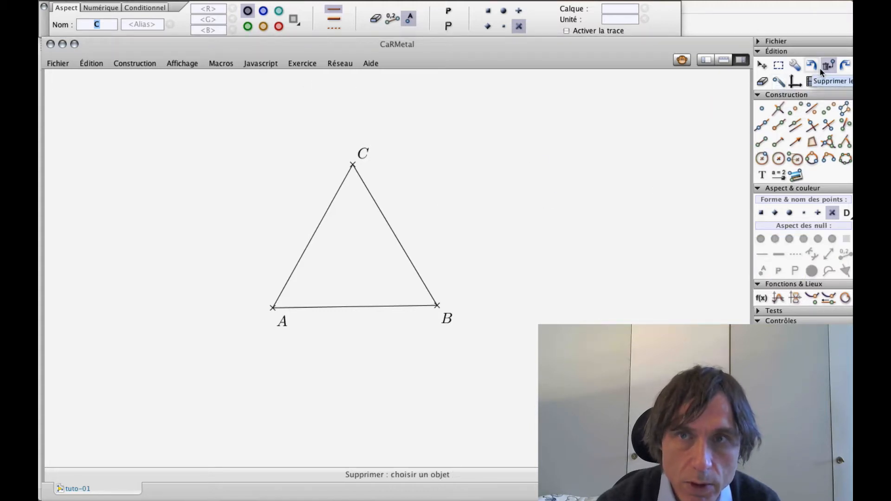
{"action": "left_click", "coordinate": [353, 166]}
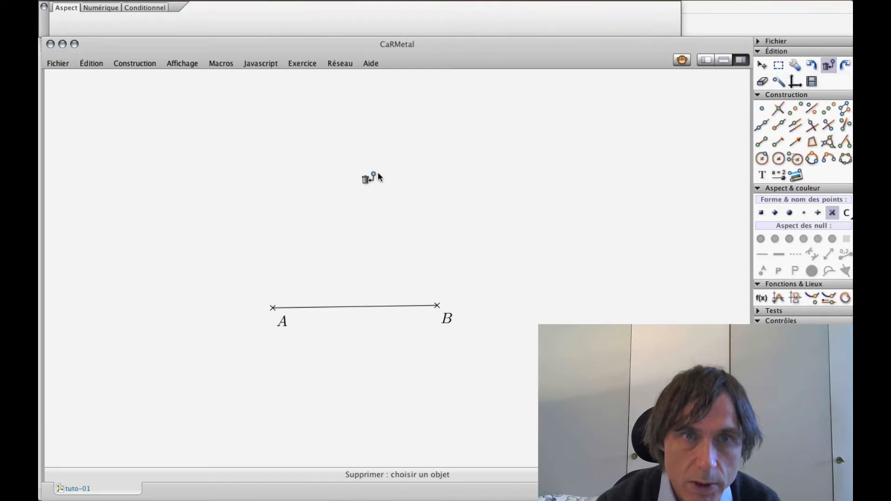
{"action": "left_click", "coordinate": [761, 65]}
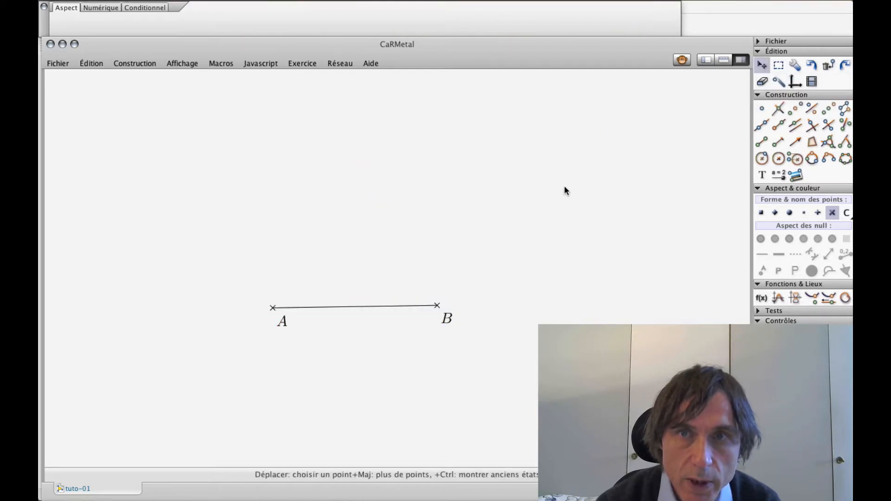
- Build a triangle on AB by eye with a free point C above it and segments AC and CB, placing label C above its vertex
{"action": "left_click", "coordinate": [760, 110]}
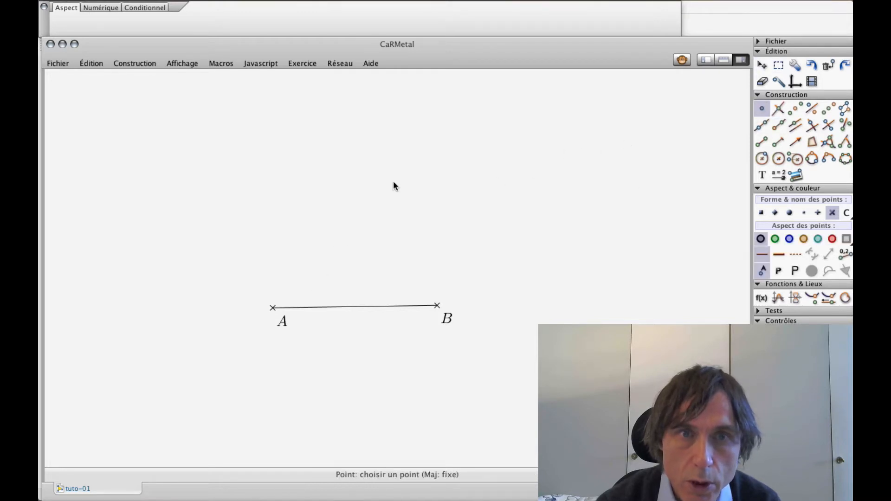
{"action": "left_click", "coordinate": [360, 181]}
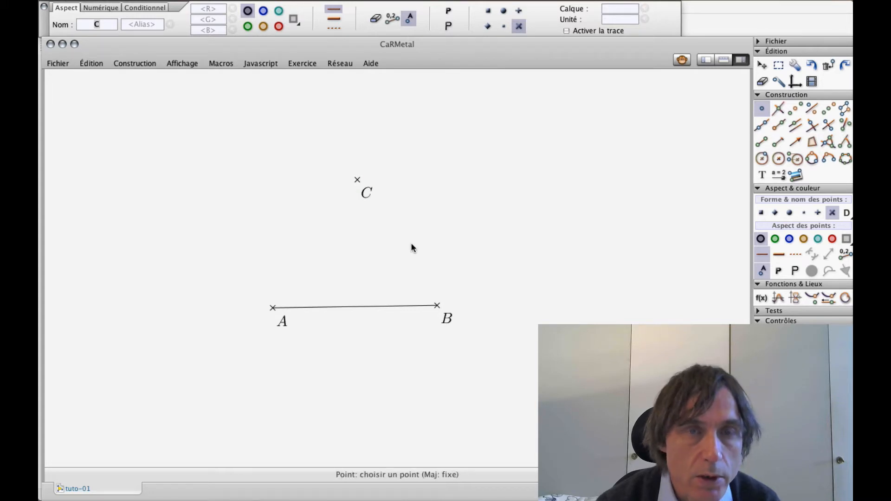
{"action": "left_click", "coordinate": [762, 142]}
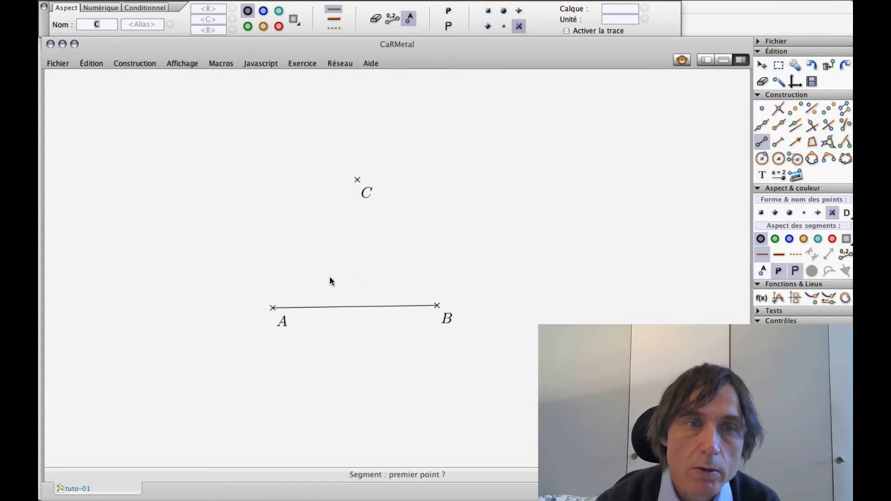
{"action": "left_click", "coordinate": [274, 307]}
{"action": "left_click", "coordinate": [356, 182]}
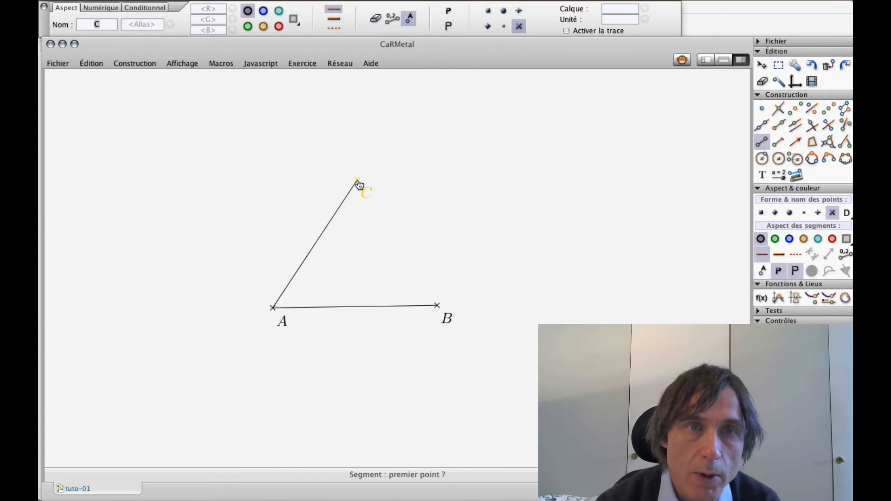
{"action": "left_click", "coordinate": [356, 181]}
{"action": "left_click", "coordinate": [437, 307]}
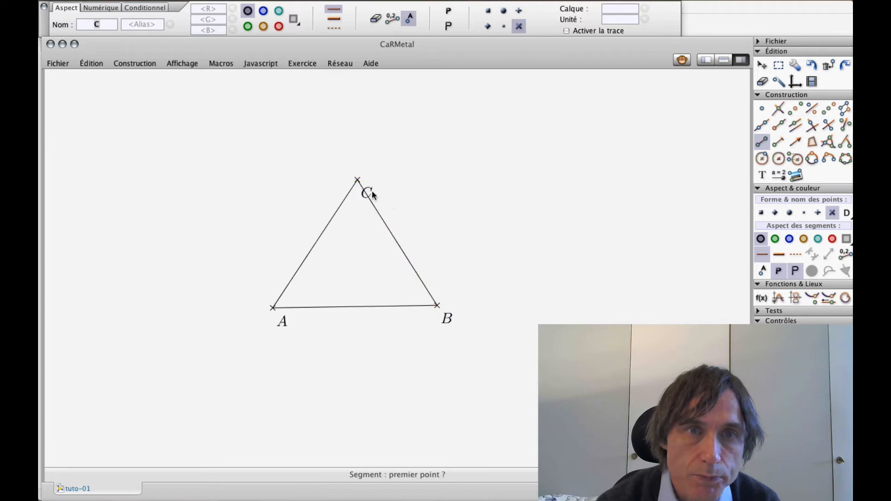
{"action": "left_click_drag", "start_coordinate": [377, 188], "coordinate": [378, 166]}
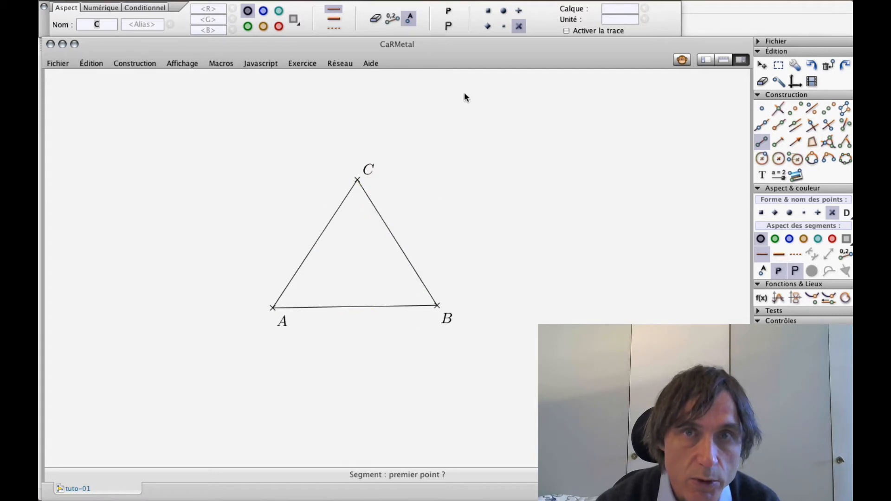
- Shake the construction to test the triangle built on the free point C
{"action": "left_click", "coordinate": [767, 66]}
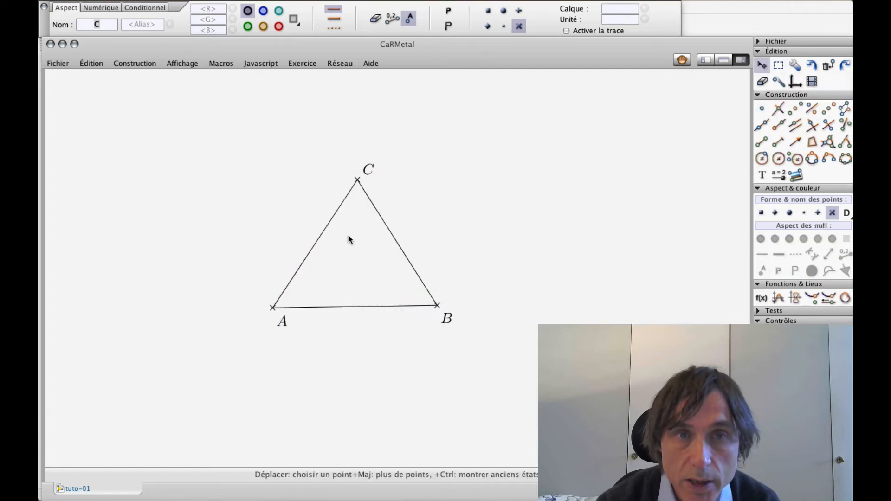
{"action": "left_click", "coordinate": [683, 61]}
{"action": "left_click", "coordinate": [684, 61]}
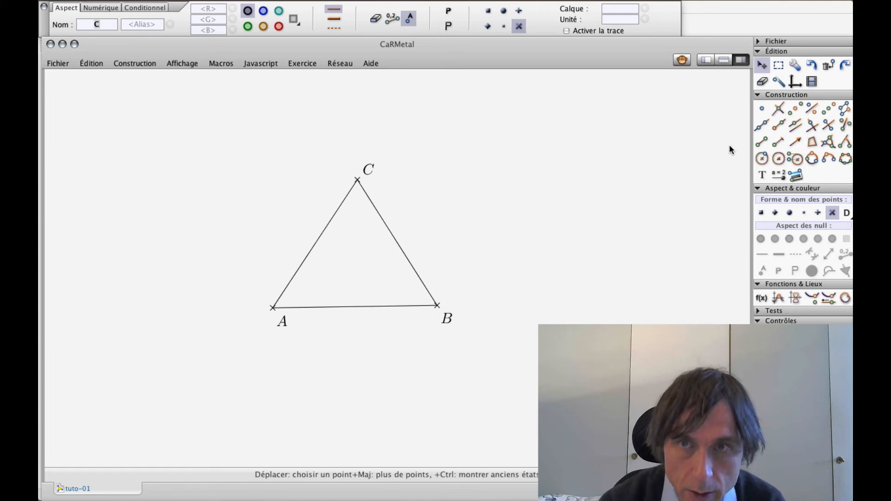
- Place a point on segment AB and slide it along the segment to slightly right of the middle
{"action": "left_click", "coordinate": [761, 109]}
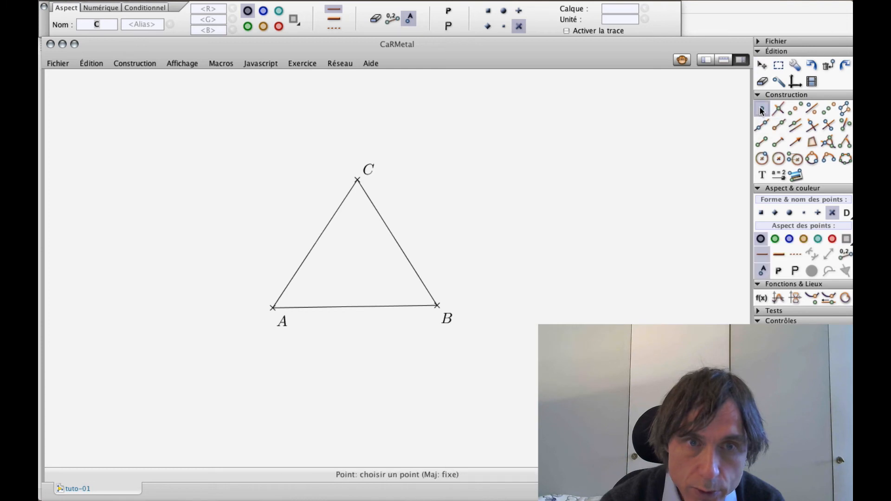
{"action": "left_click", "coordinate": [358, 305]}
{"action": "left_click_drag", "start_coordinate": [360, 307], "coordinate": [260, 308]}
{"action": "left_click_drag", "start_coordinate": [391, 309], "coordinate": [365, 309]}
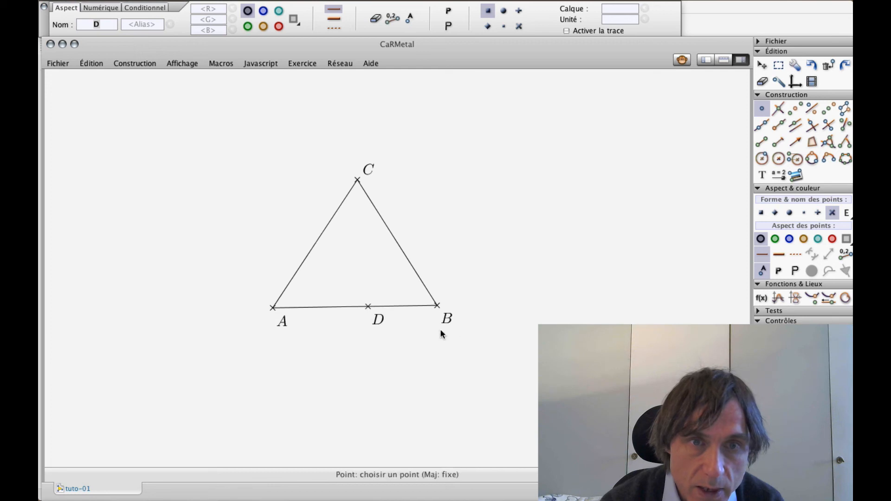